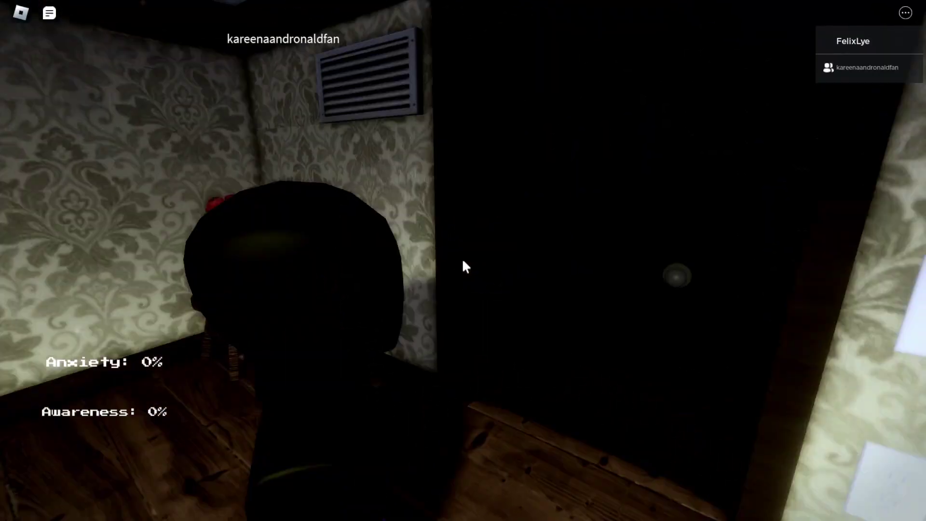
Walk up to the table and pick up the phone by holding E.
{"action": "key", "text": "w"}
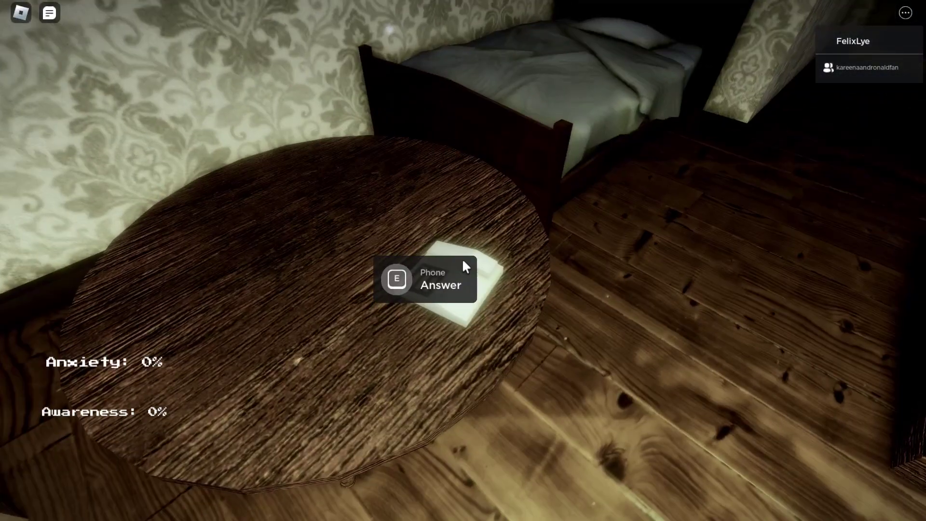
{"action": "key", "text": "e"}
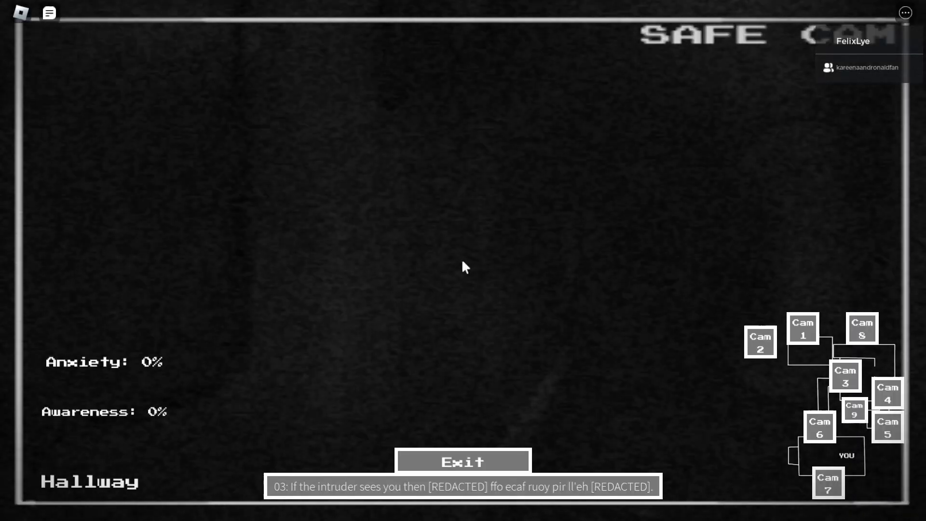
Cycle through the Hallway, Front Door, Street and Ventilation camera feeds, then try another camera.
{"action": "left_click", "coordinate": [803, 335]}
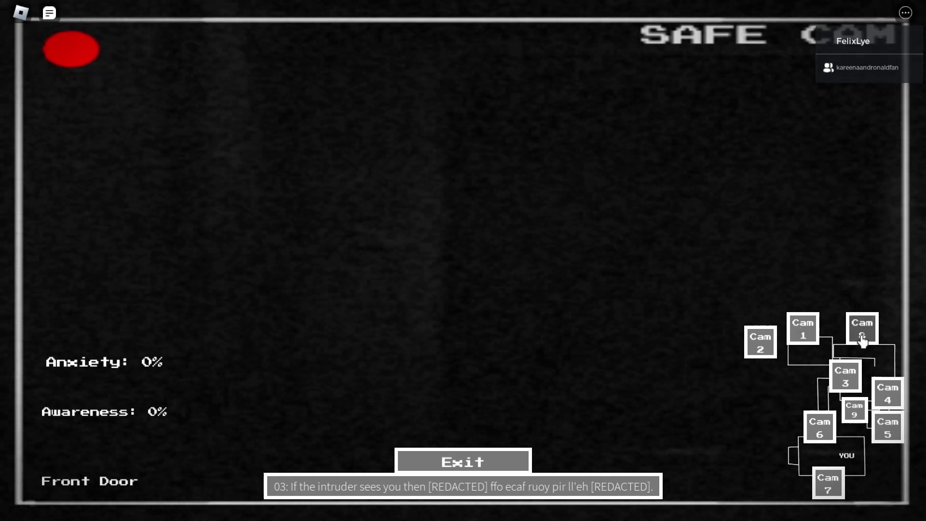
{"action": "left_click", "coordinate": [861, 330]}
{"action": "left_click", "coordinate": [761, 343]}
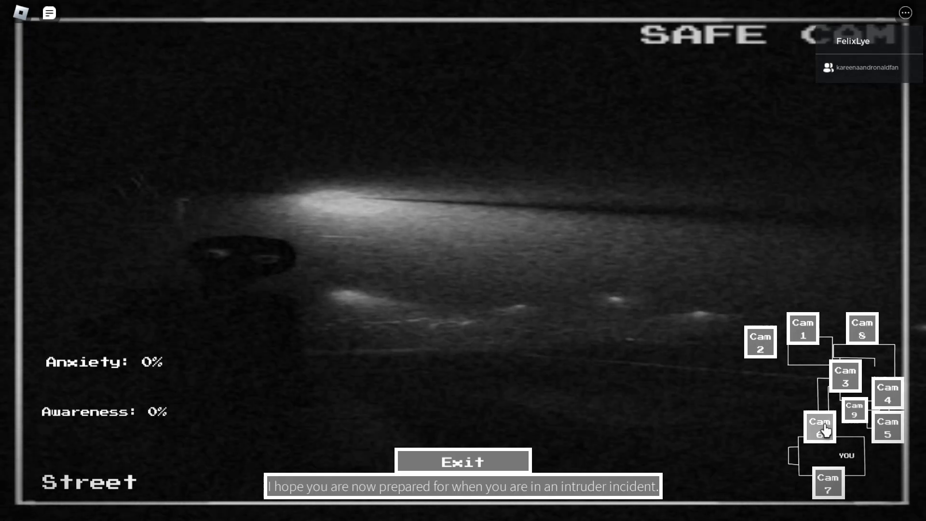
{"action": "left_click", "coordinate": [825, 432]}
{"action": "left_click", "coordinate": [766, 350]}
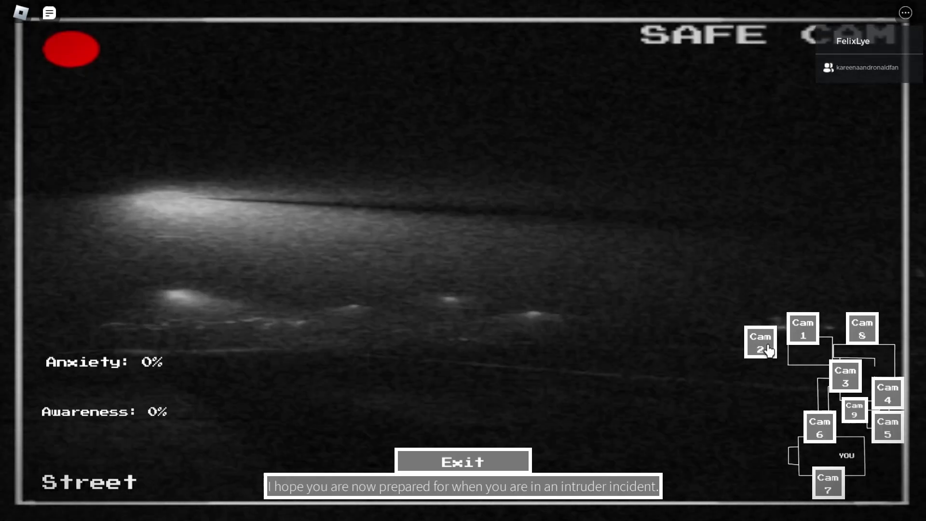
{"action": "left_click", "coordinate": [819, 426]}
{"action": "left_click", "coordinate": [854, 410]}
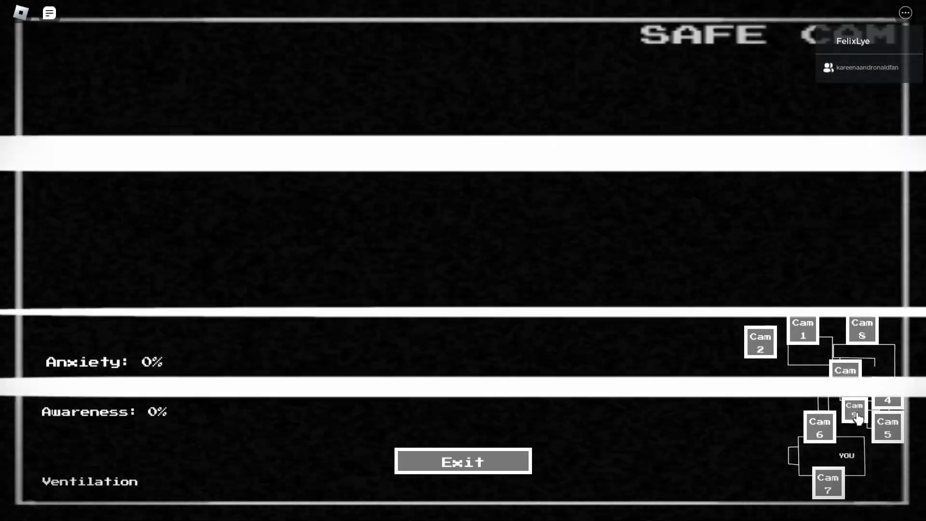
{"action": "left_click", "coordinate": [890, 392]}
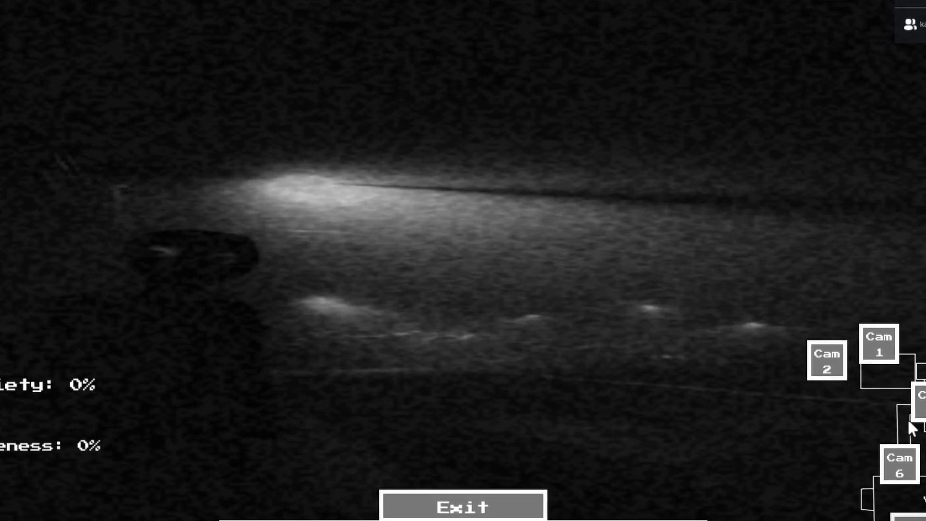
Reopen the monitor, check the Street and Hallway feeds, then exit back to the bedroom.
{"action": "key", "text": "e"}
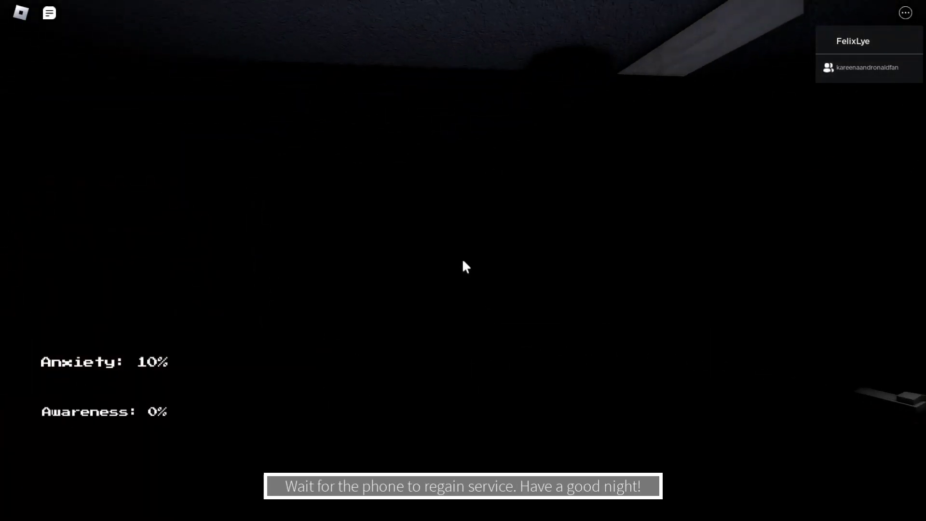
{"action": "left_click", "coordinate": [750, 337]}
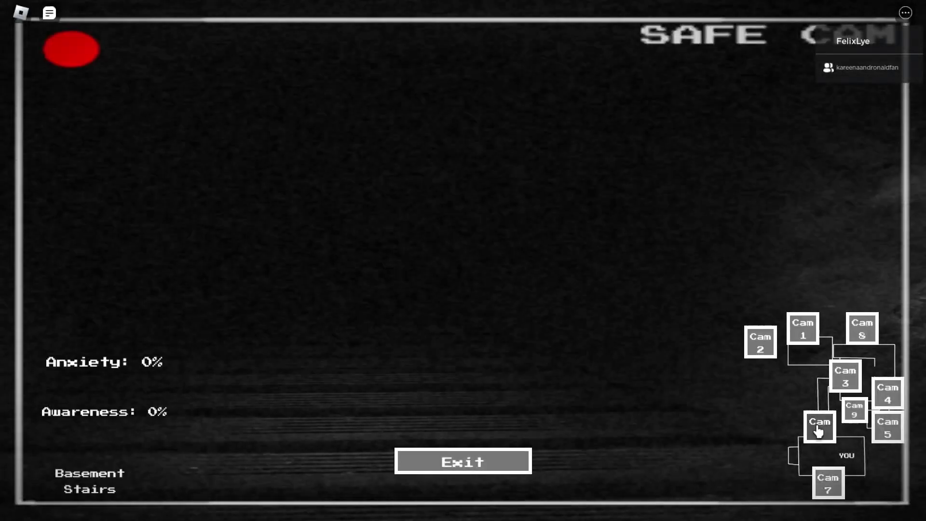
{"action": "left_click", "coordinate": [816, 431]}
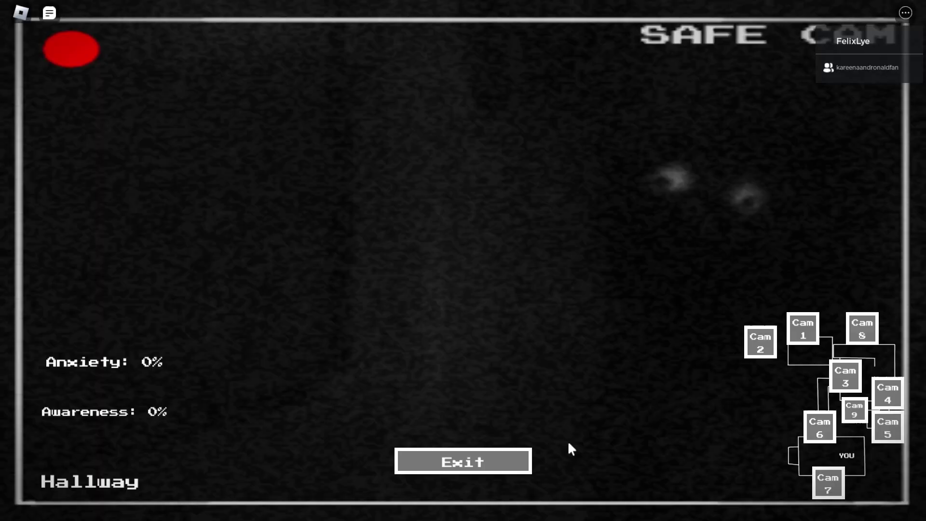
{"action": "left_click", "coordinate": [516, 460]}
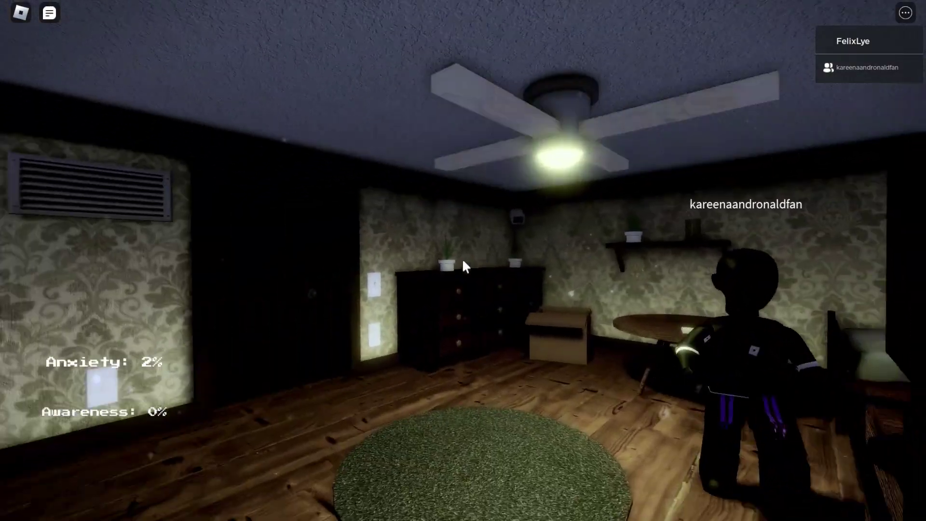
Flip the wall switch to turn the bedroom light off, then step into the closet and close its door.
{"action": "key", "text": "w"}
{"action": "key", "text": "e"}
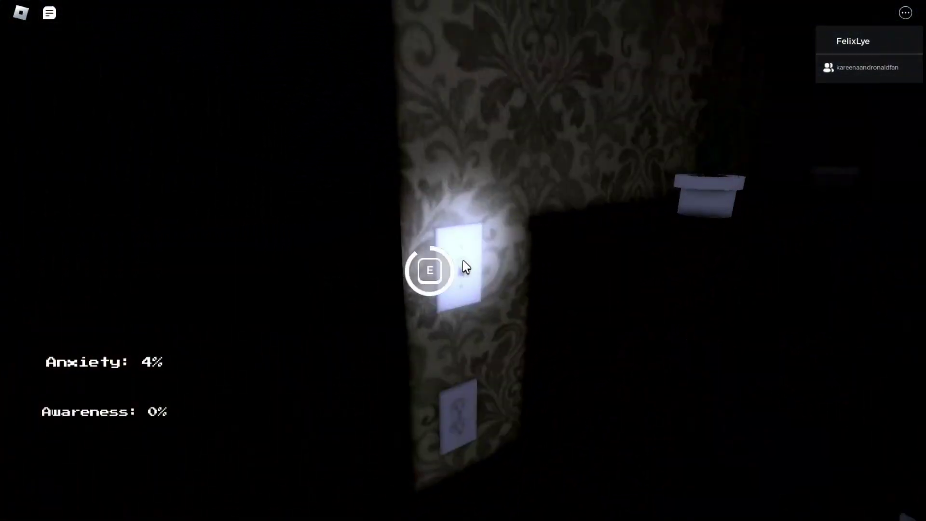
{"action": "key", "text": "e"}
{"action": "key", "text": "w"}
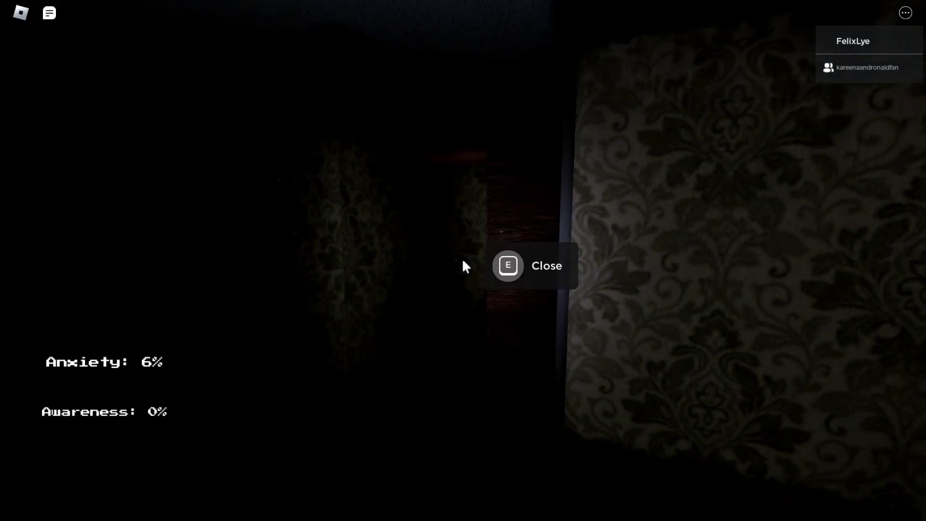
{"action": "key", "text": "e"}
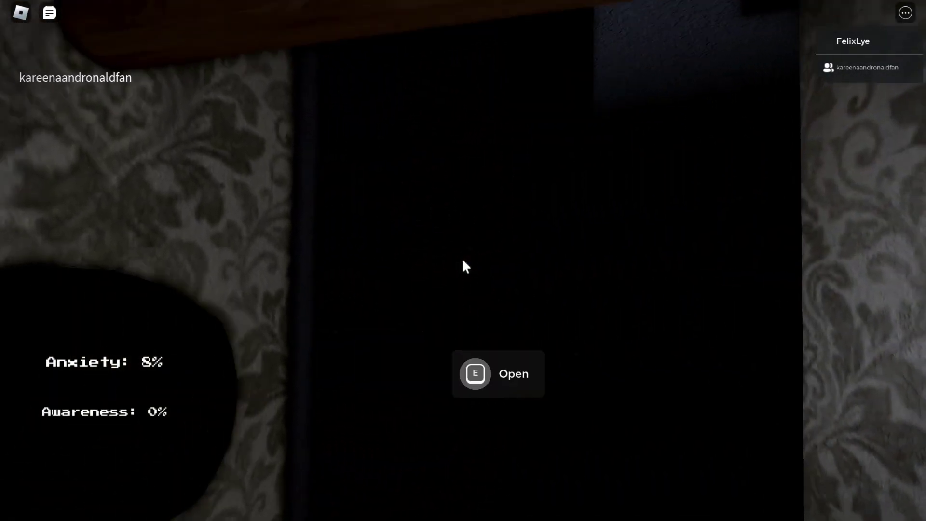